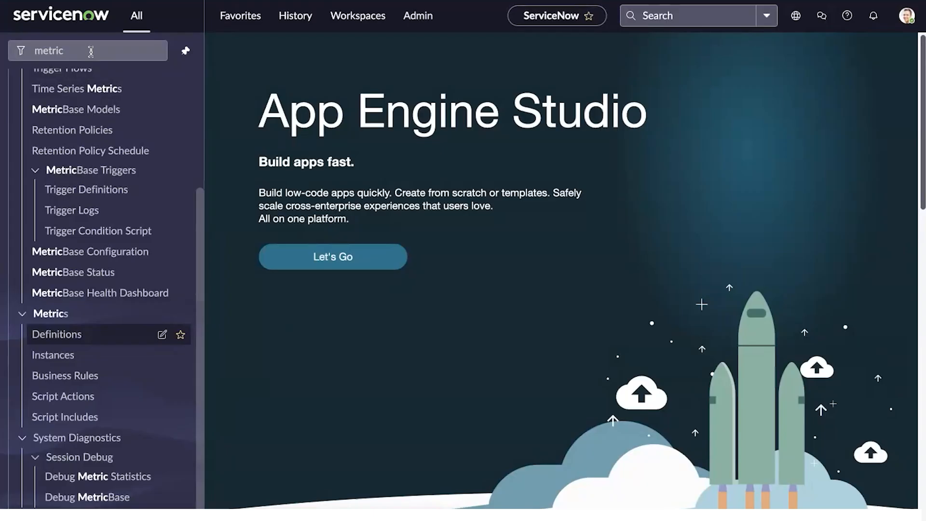
Step: Open the metric definitions and start a new record named "To Track groups on inc"
click(87, 50)
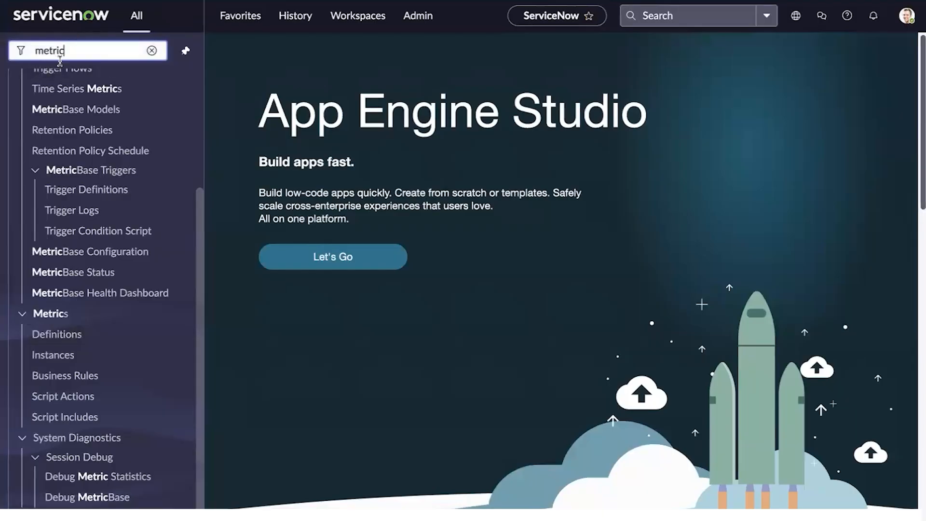
click(51, 336)
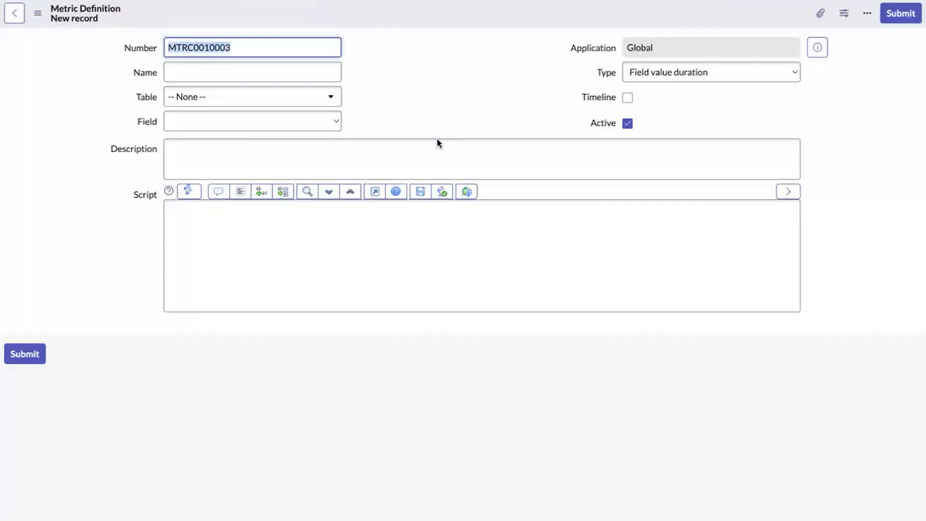
click(217, 68)
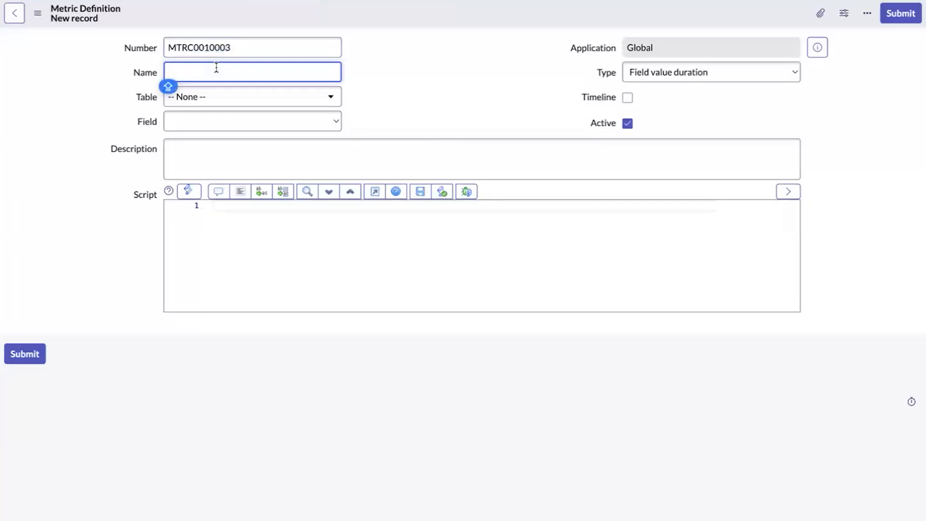
text(To t)
key(BackSpace)
text(Y)
key(BackSpace)
text(Track groups on inc)
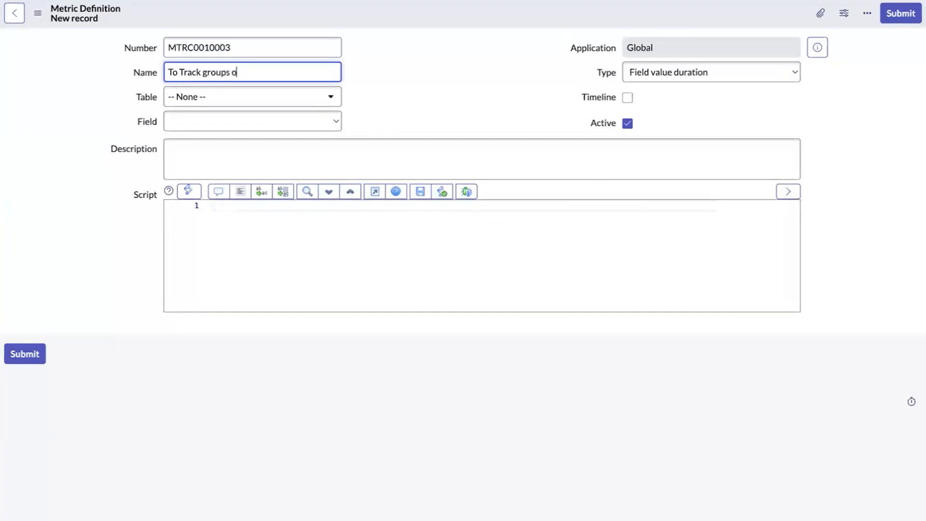
Step: Set the metric definition's table to Incident [incident] and its field to Assignment group, keeping the type Field value duration
click(199, 94)
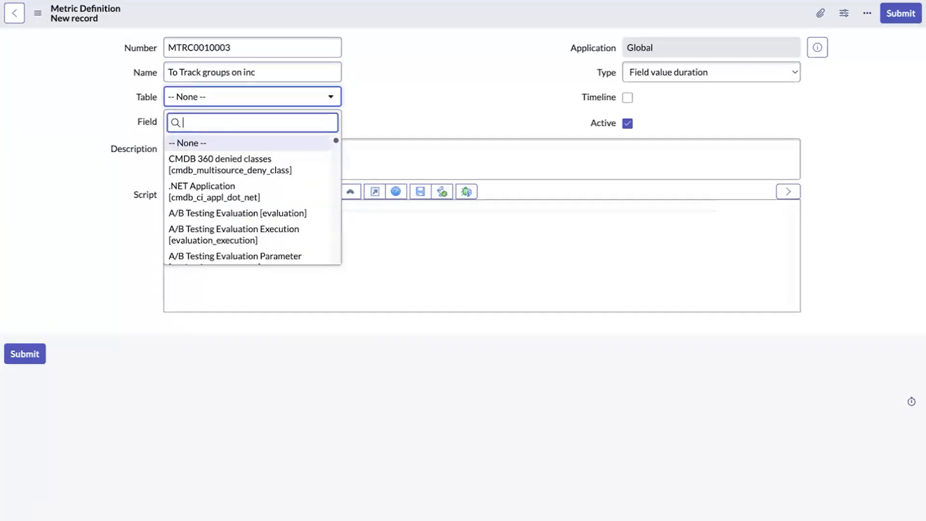
text(Incident)
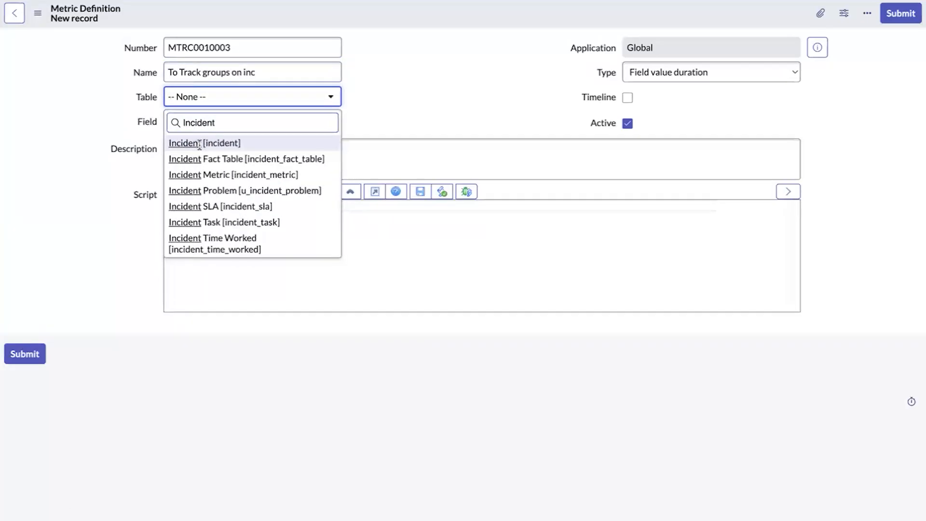
click(200, 144)
click(212, 124)
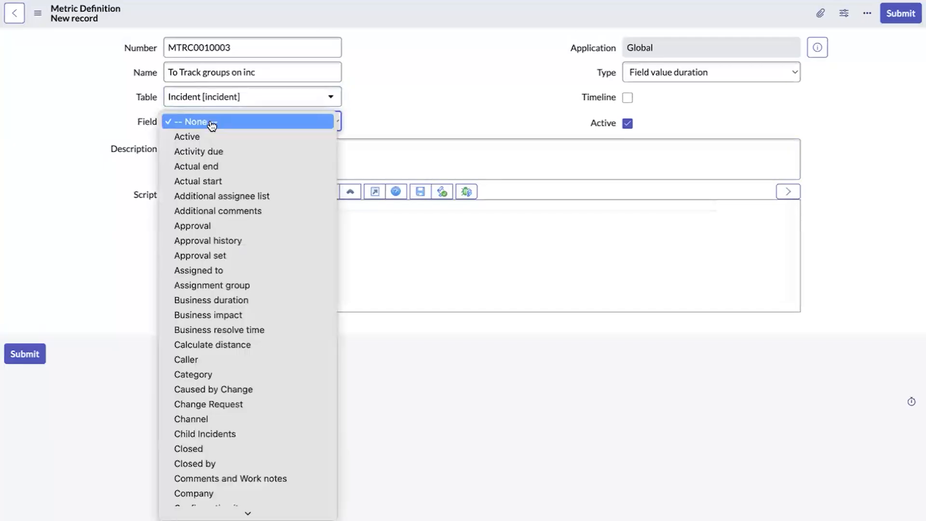
scroll(210, 136, down, 4)
scroll(210, 134, down, 5)
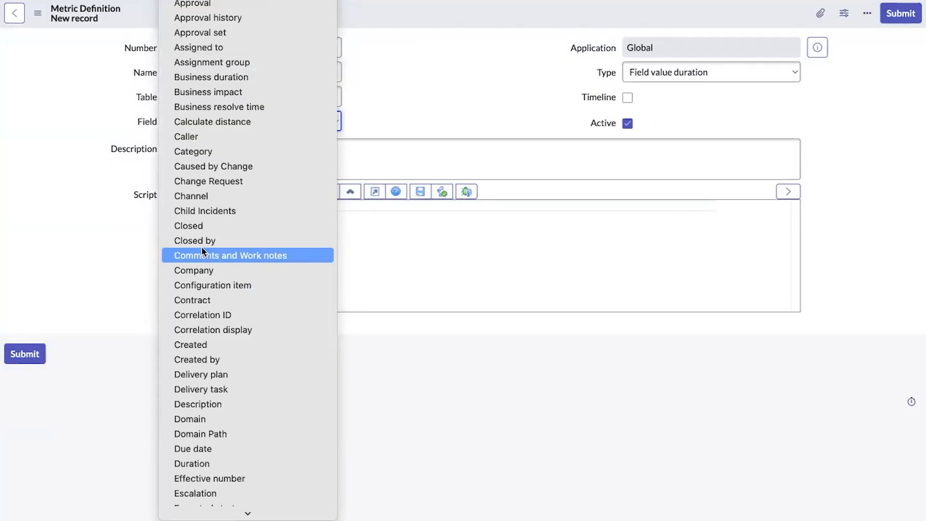
click(220, 61)
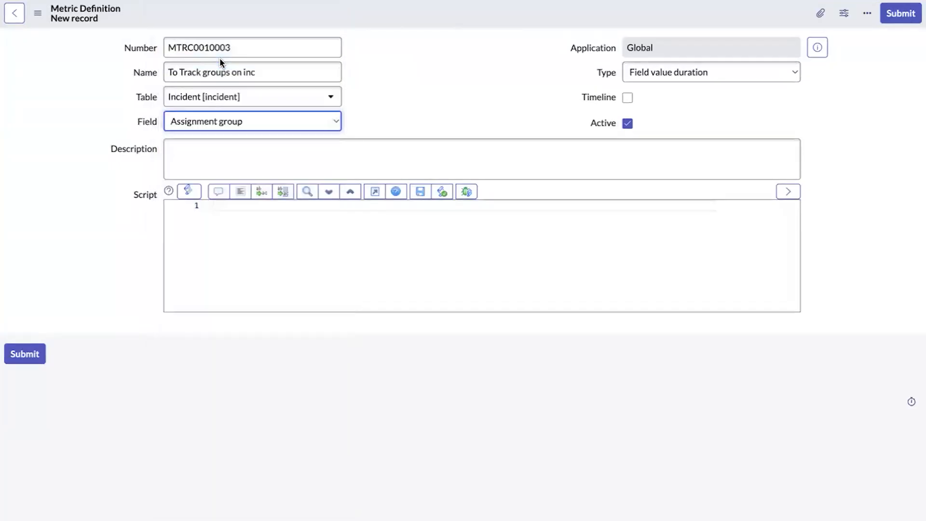
click(657, 77)
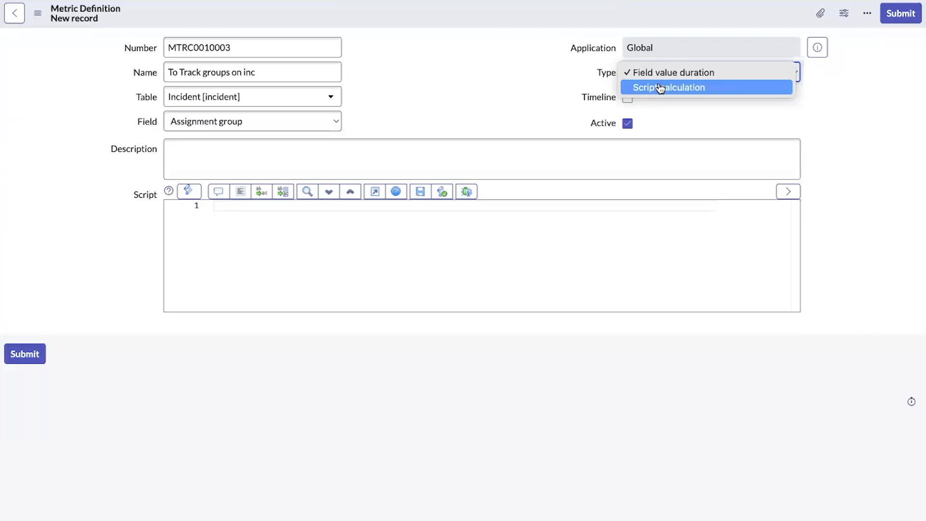
click(489, 110)
Step: Copy the metric definition's name into its description and save the record without leaving the form
click(281, 65)
key(ctrl+a)
key(ctrl+c)
click(239, 147)
key(ctrl+v)
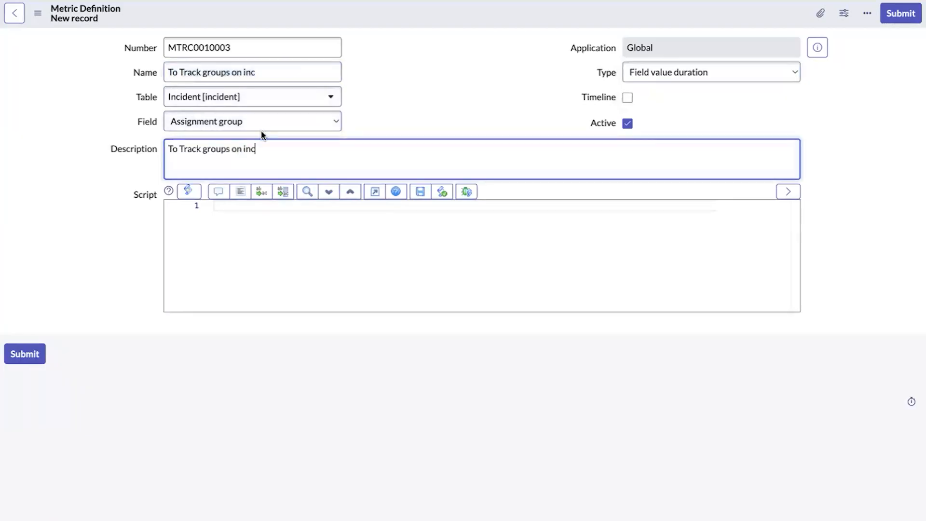
right_click(421, 20)
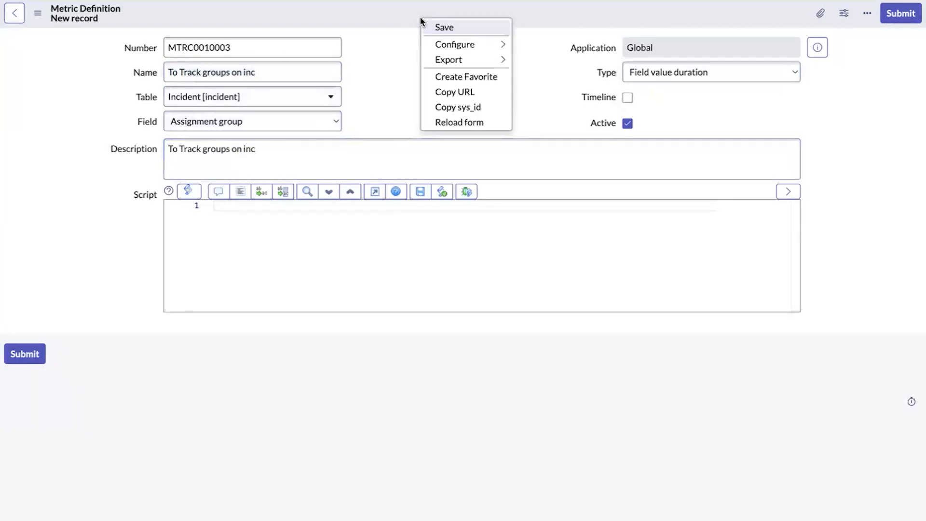
click(445, 27)
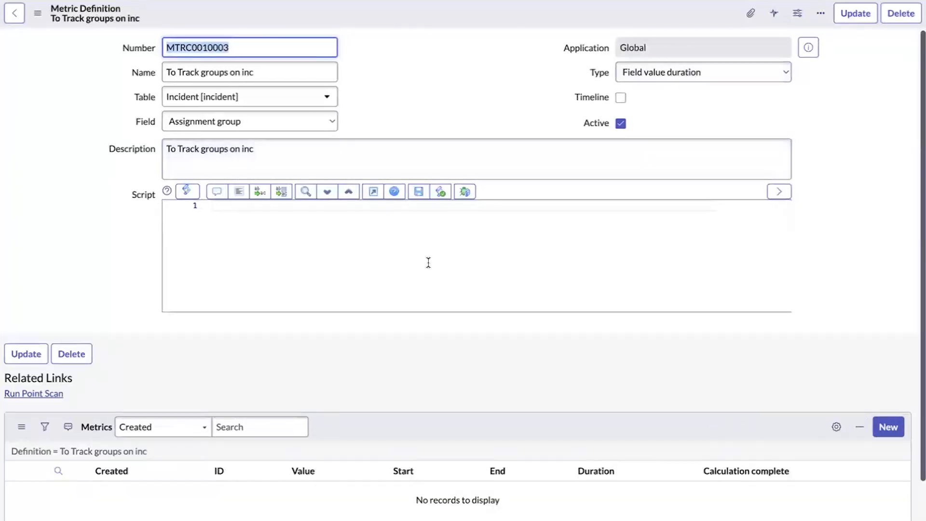
Step: Examine the saved metric definition's name and its related Metrics list
scroll(54, 384, down, 1)
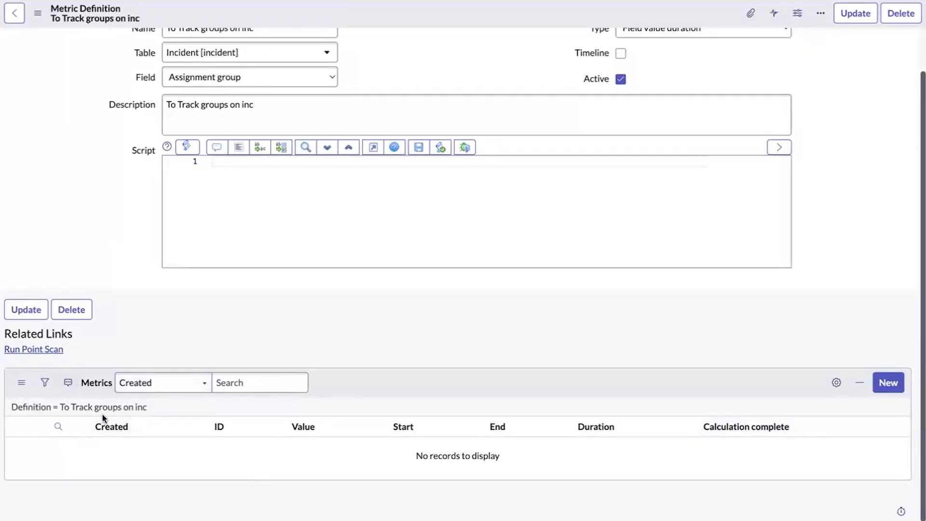
scroll(111, 412, up, 1)
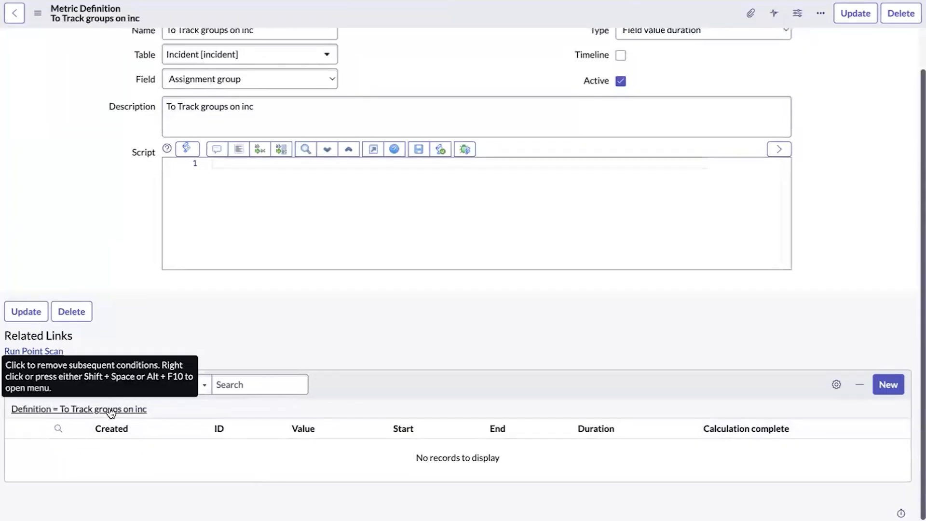
click(281, 73)
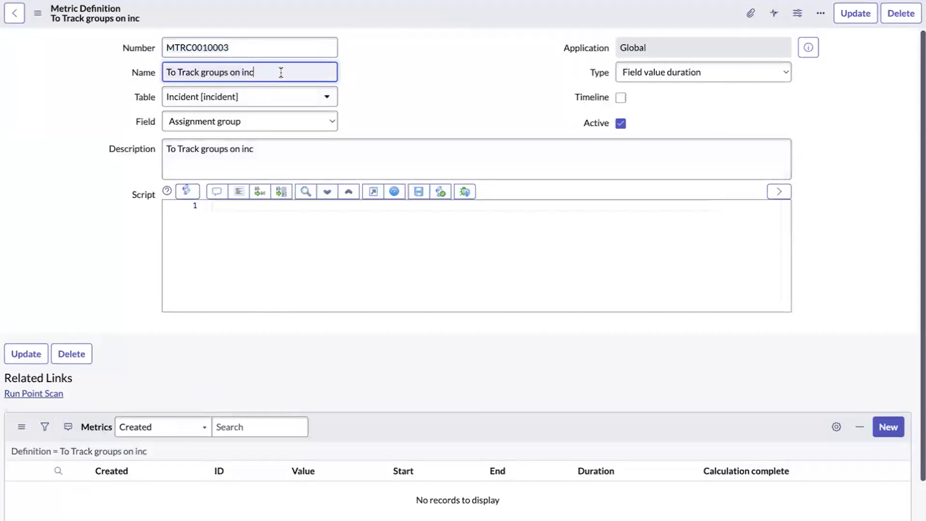
mouse_move(281, 73)
mouse_down()
mouse_move(122, 165)
mouse_move(115, 229)
mouse_up()
scroll(115, 229, down, 1)
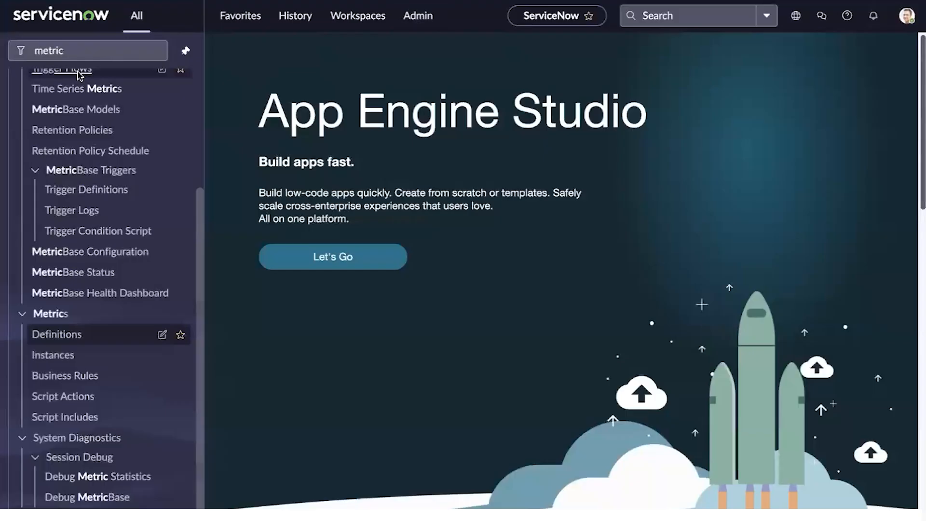
Step: Find the Incident modules in the application navigator, list all incidents and open incident INC0010015
key(ctrl+a)
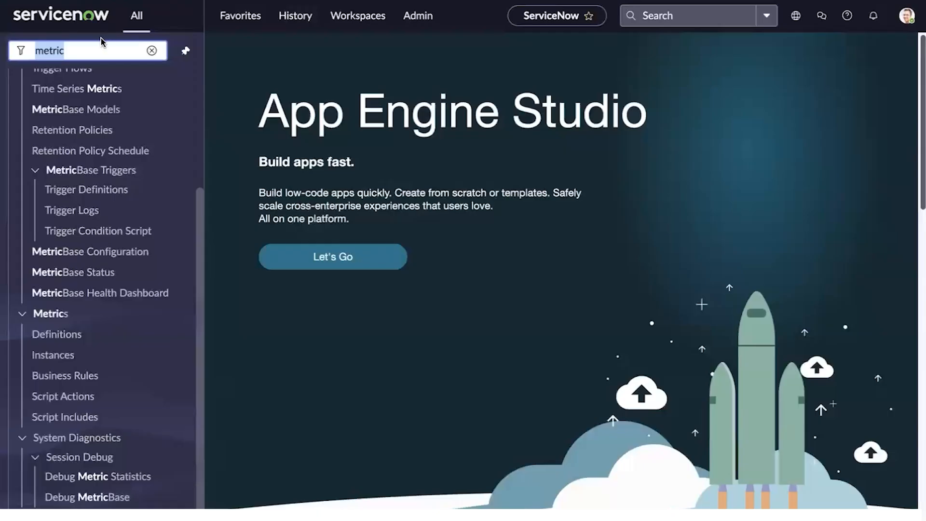
key(ctrl+a)
key(BackSpace)
text(Incident)
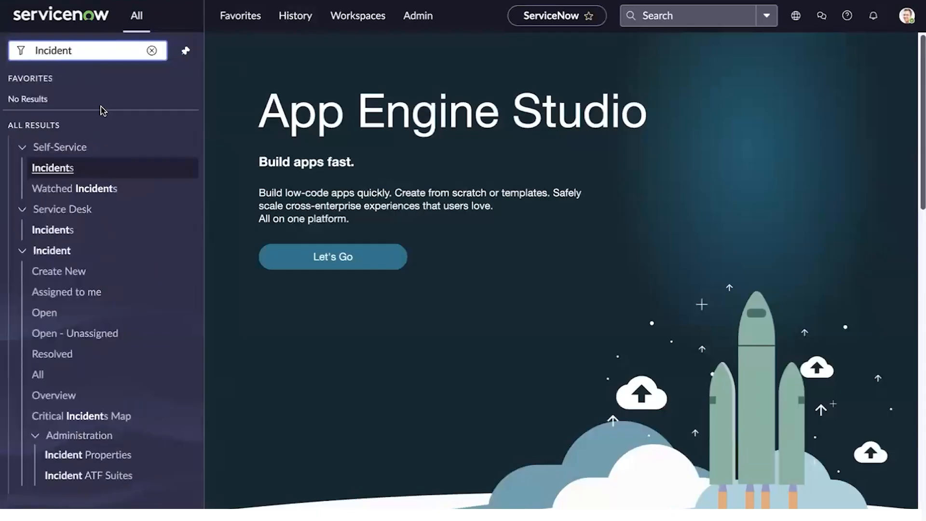
click(54, 379)
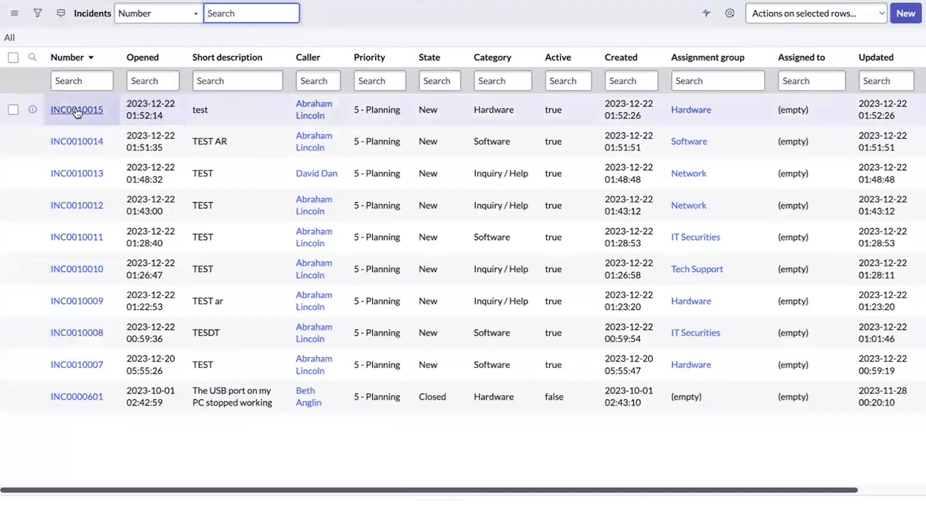
click(78, 113)
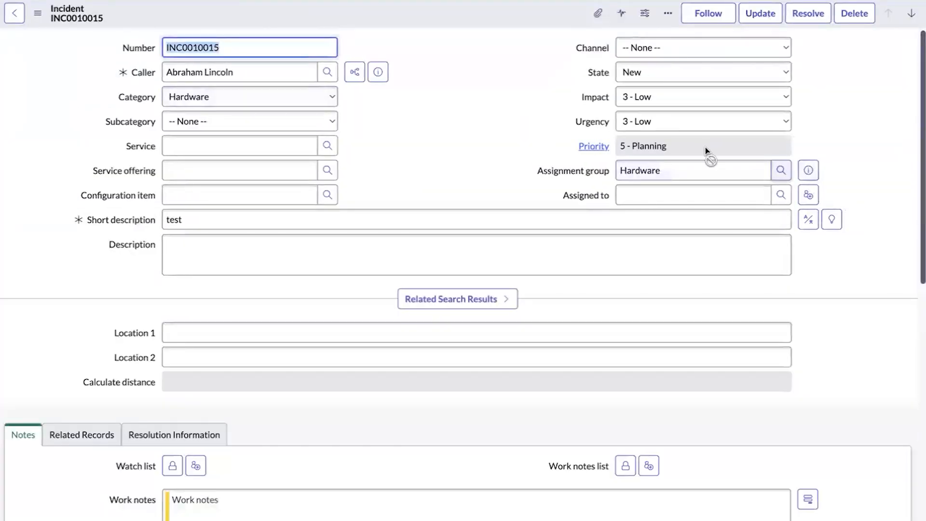
Step: Change the incident's assignment group to Tech Support, searching the groups for "tech", and save the incident
click(781, 170)
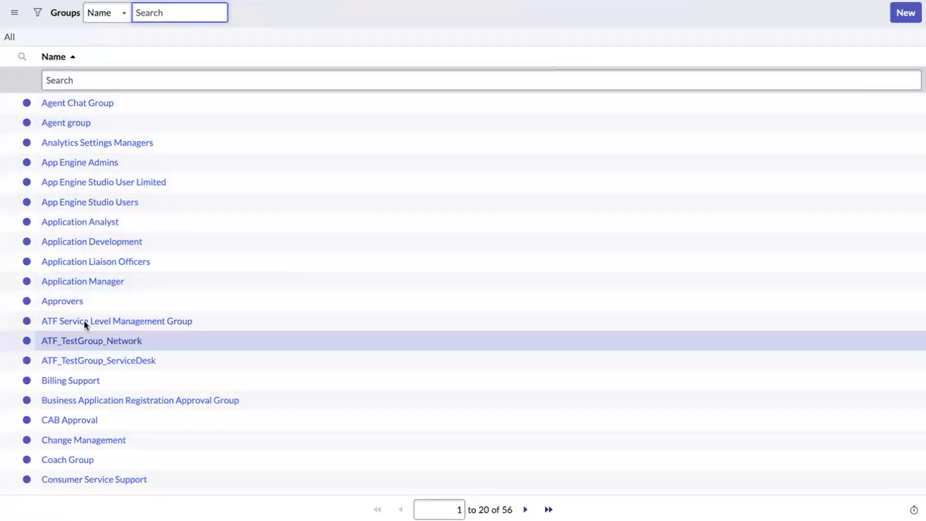
click(107, 73)
text(tech)
key(Return)
click(85, 104)
right_click(282, 13)
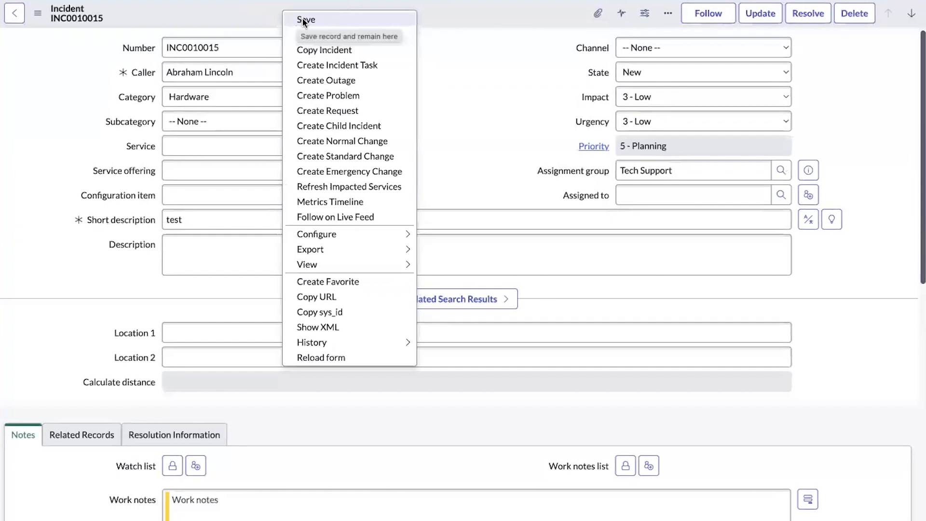
click(298, 19)
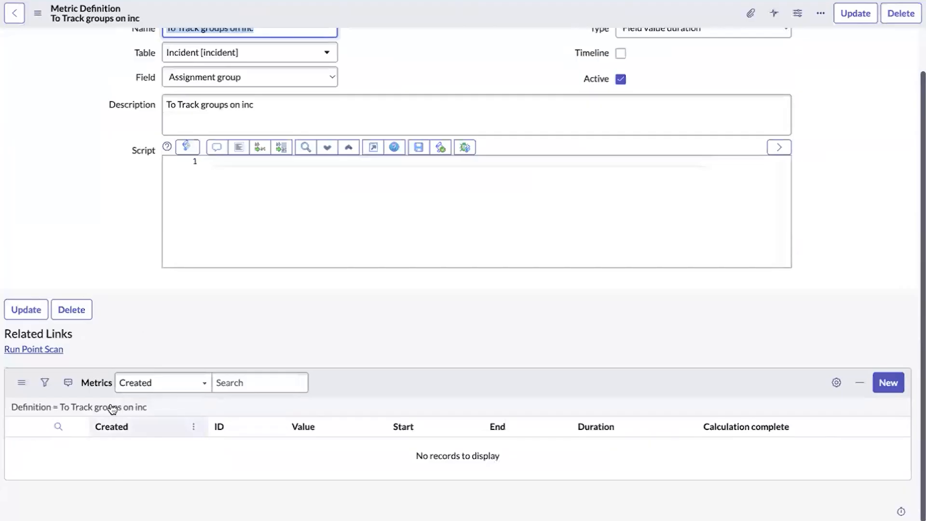
Step: Refresh the metric definition's Metrics list and examine the entry's group value and start time against the tracked field
click(108, 407)
scroll(229, 324, down, 1)
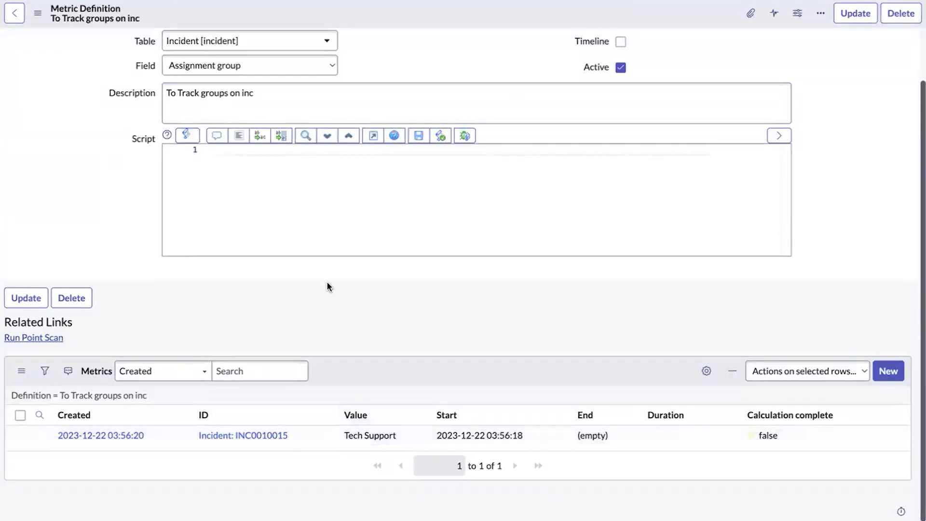
scroll(191, 126, up, 2)
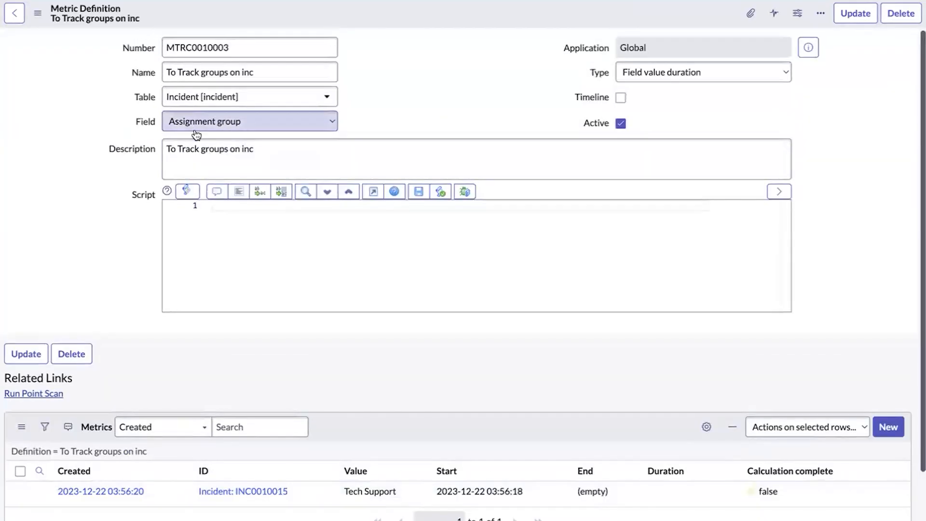
scroll(369, 314, down, 2)
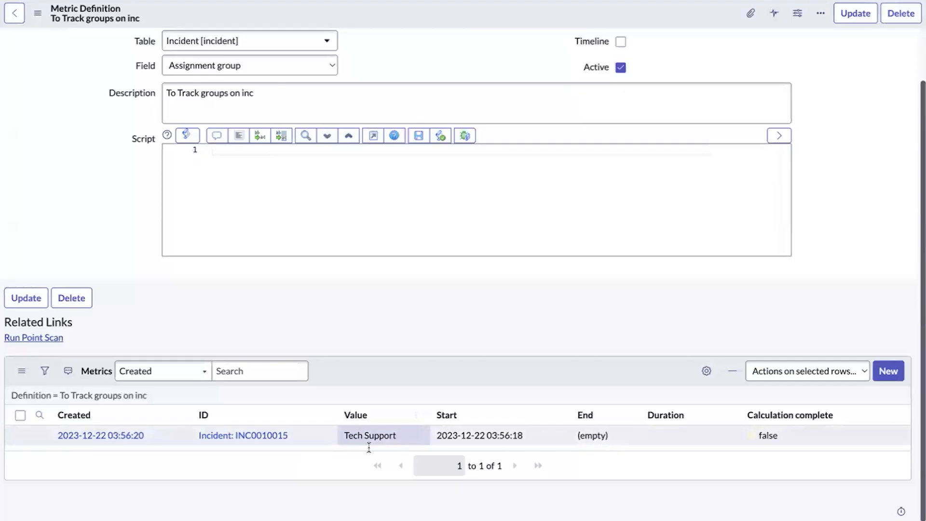
drag(532, 437, 428, 435)
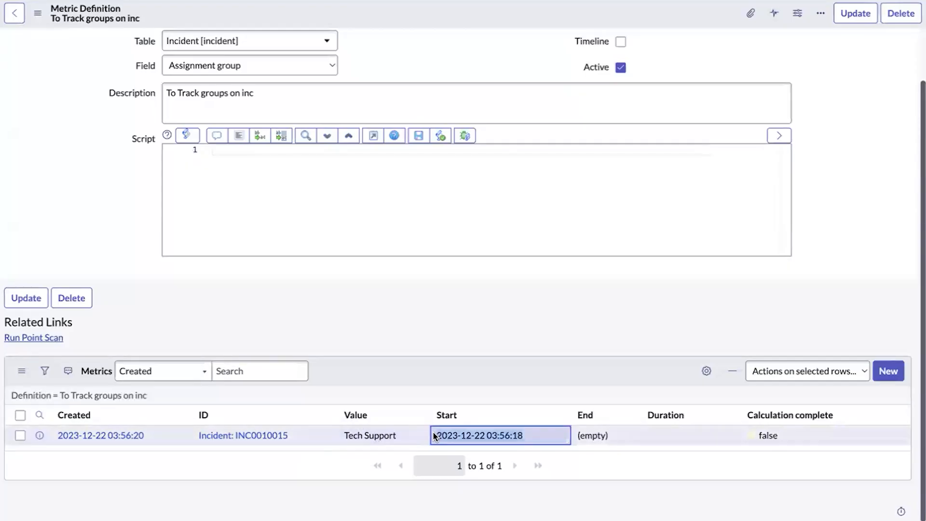
click(398, 437)
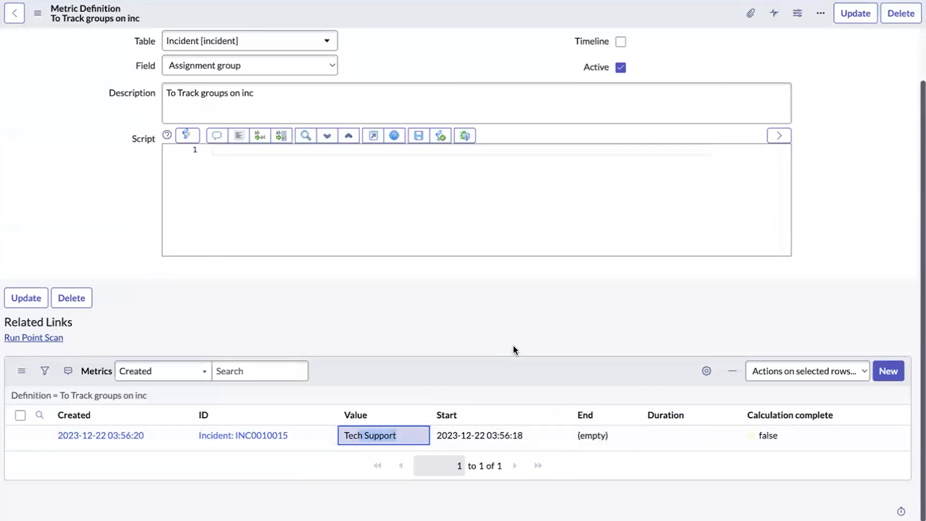
scroll(515, 340, up, 1)
scroll(558, 383, down, 1)
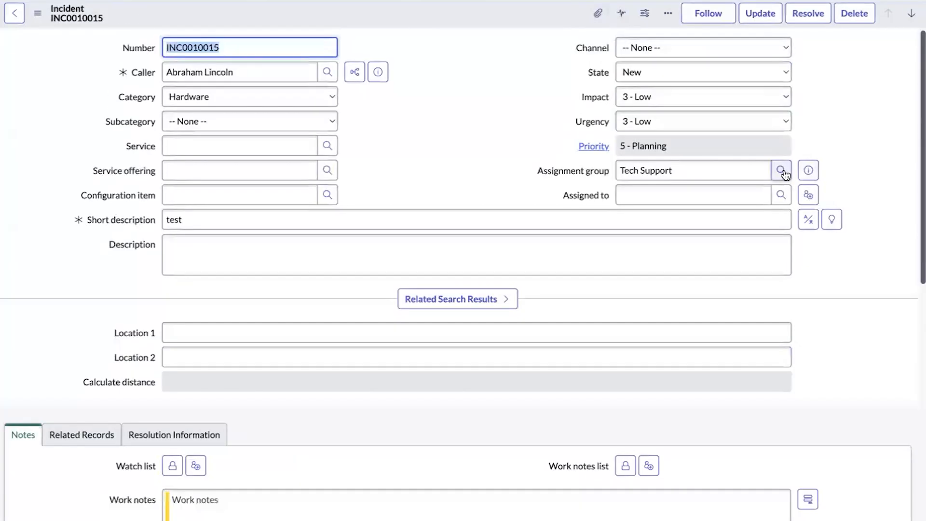
Step: Change incident INC0010015's assignment group to Billing Support, filtering the groups with "*support"
click(780, 171)
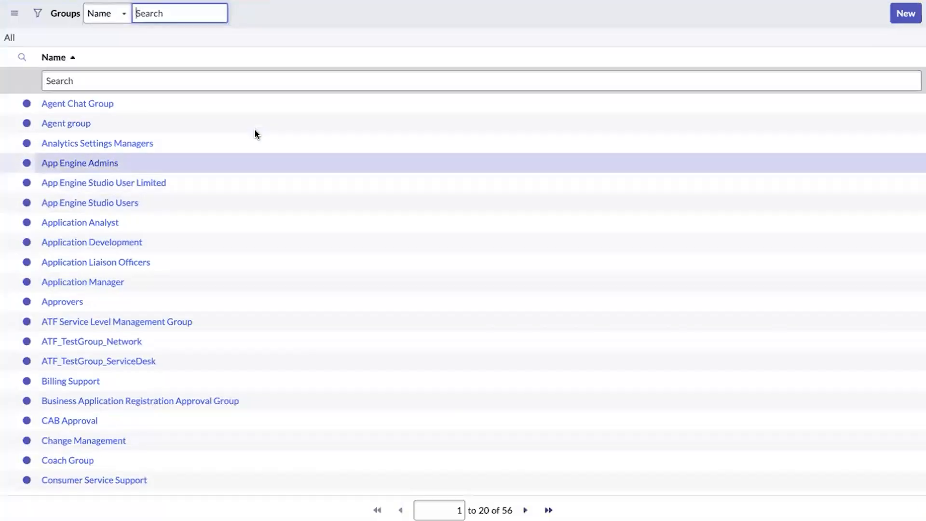
click(153, 80)
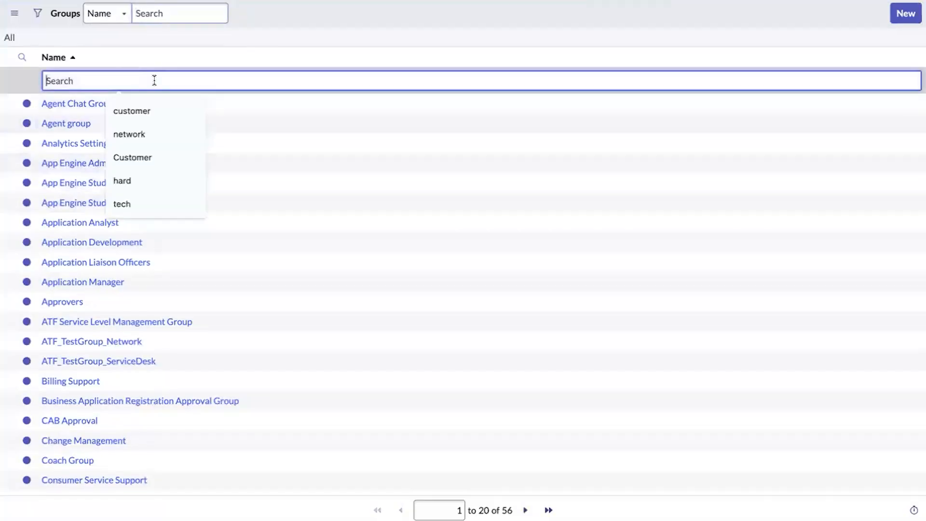
text(*support)
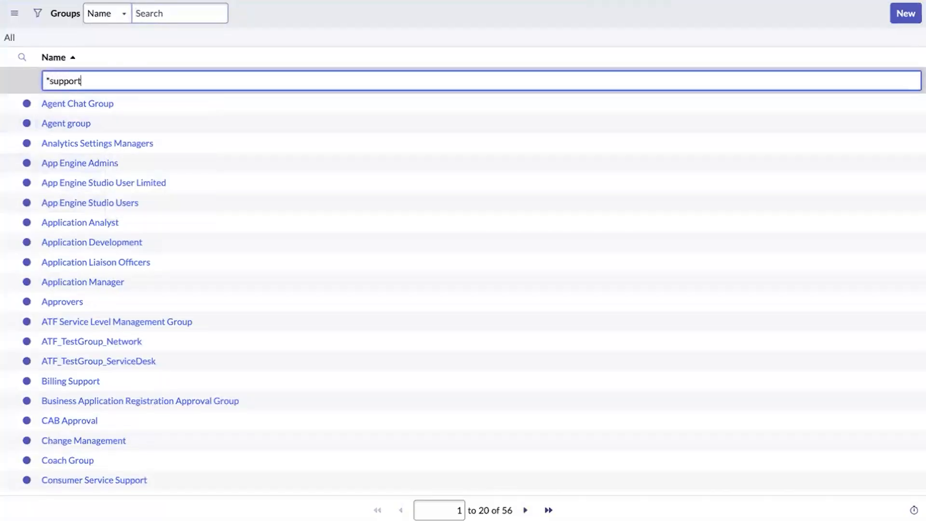
key(Return)
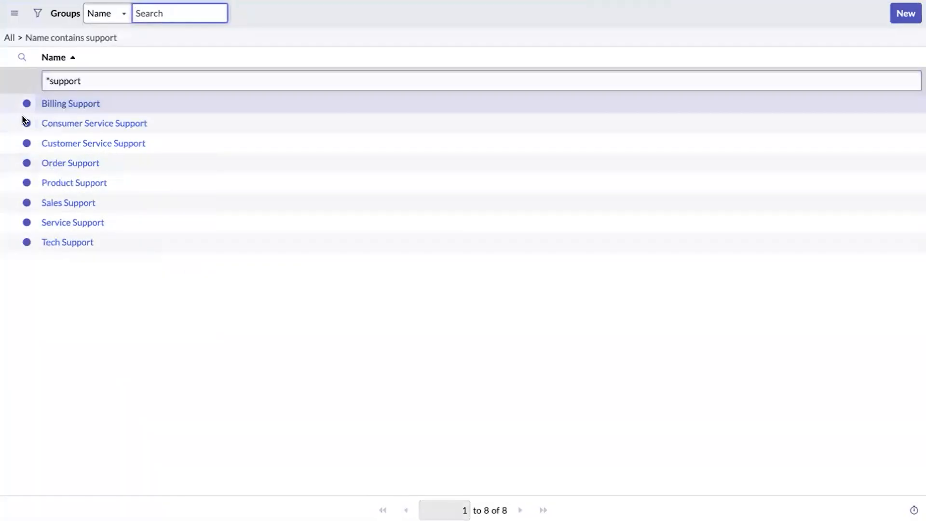
click(71, 103)
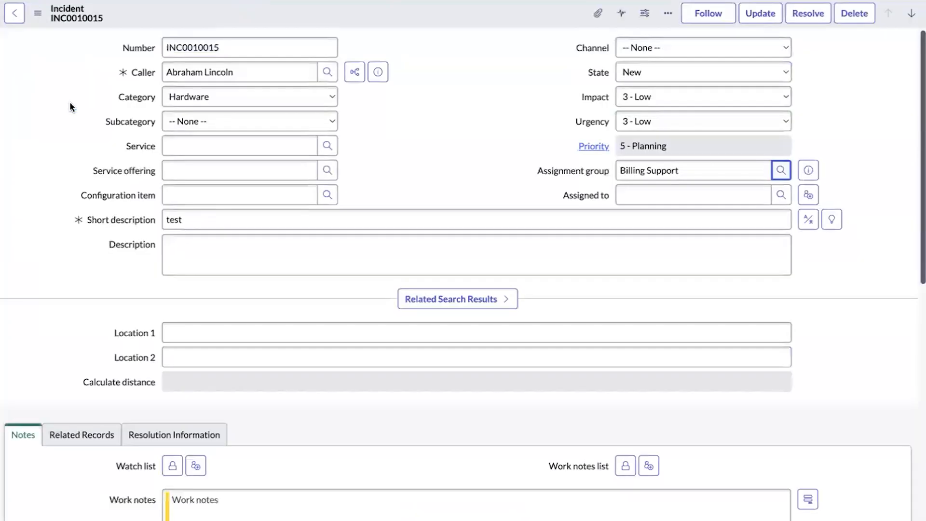
Step: Save incident INC0010015, then refresh the metric definition's Metrics list and examine the start, end and duration of its entries
right_click(388, 15)
click(397, 19)
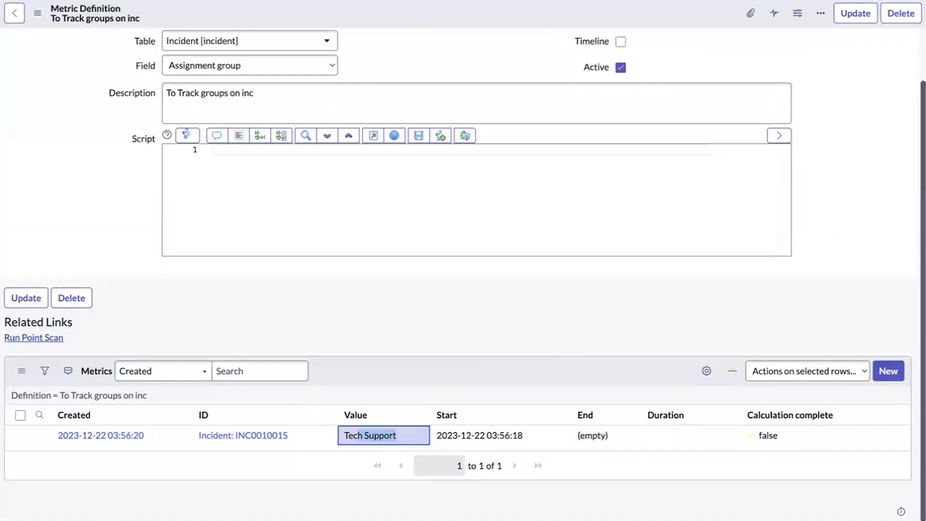
click(136, 396)
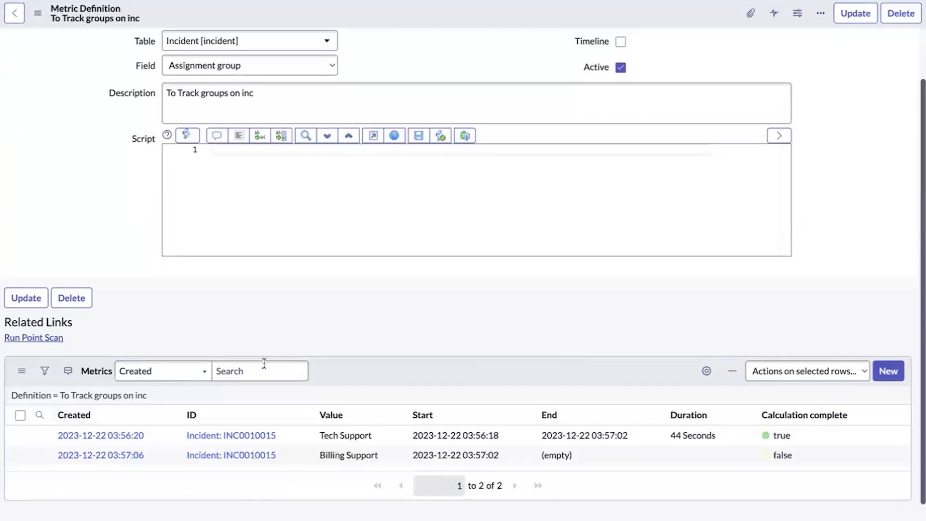
scroll(273, 353, down, 1)
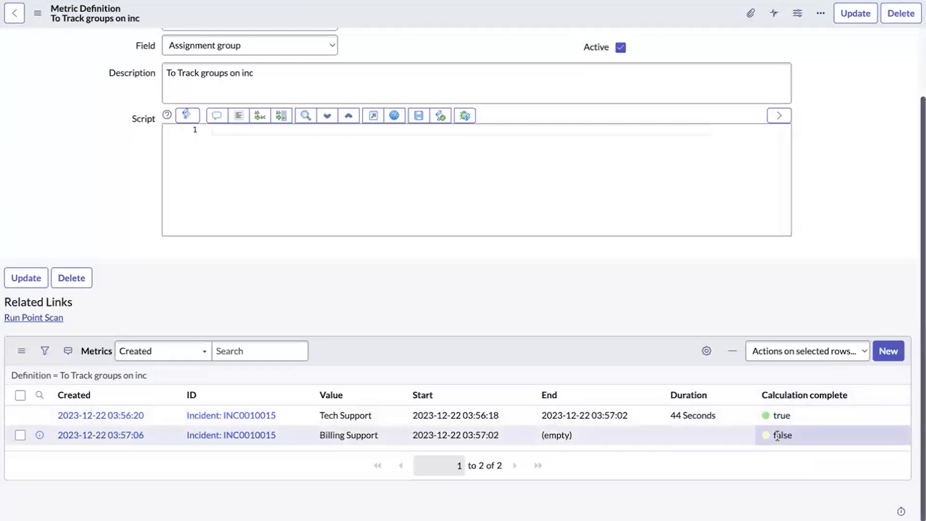
scroll(467, 251, up, 1)
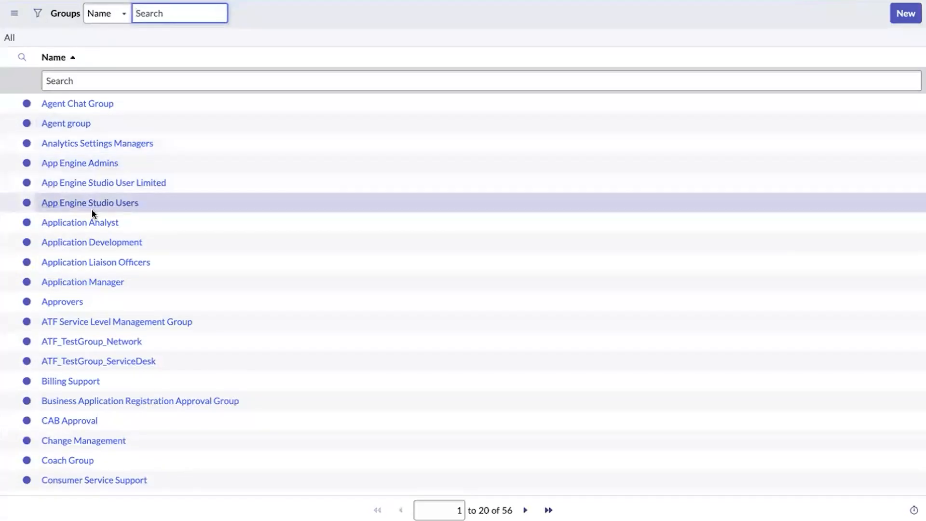
Step: Change incident INC0010015's assignment group to Application Analyst and save the incident
click(82, 222)
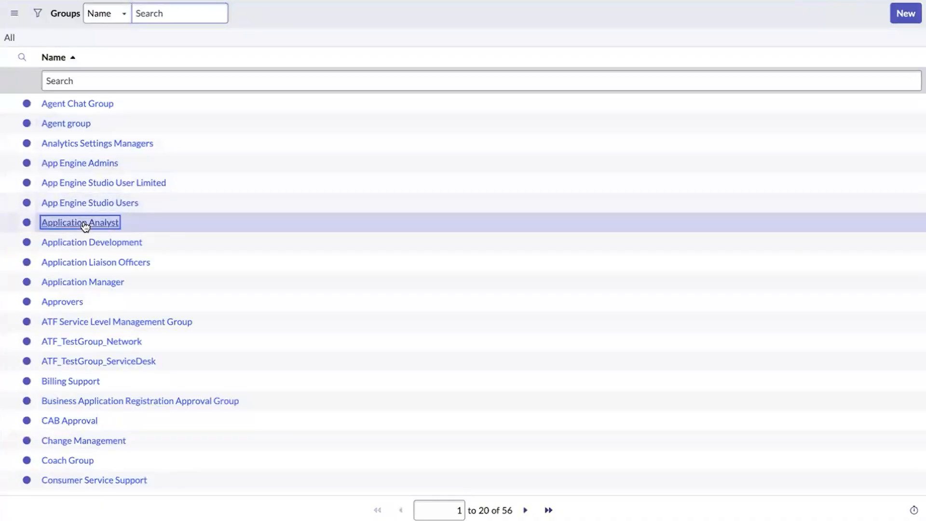
right_click(321, 16)
click(322, 16)
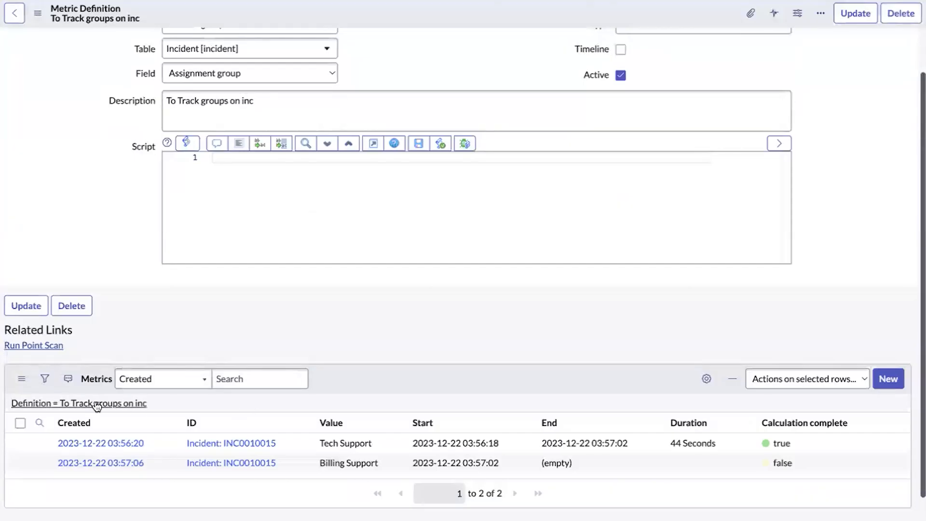
Step: Examine the refreshed Metrics entries and open the list filtered to this definition in a new window
scroll(364, 381, down, 1)
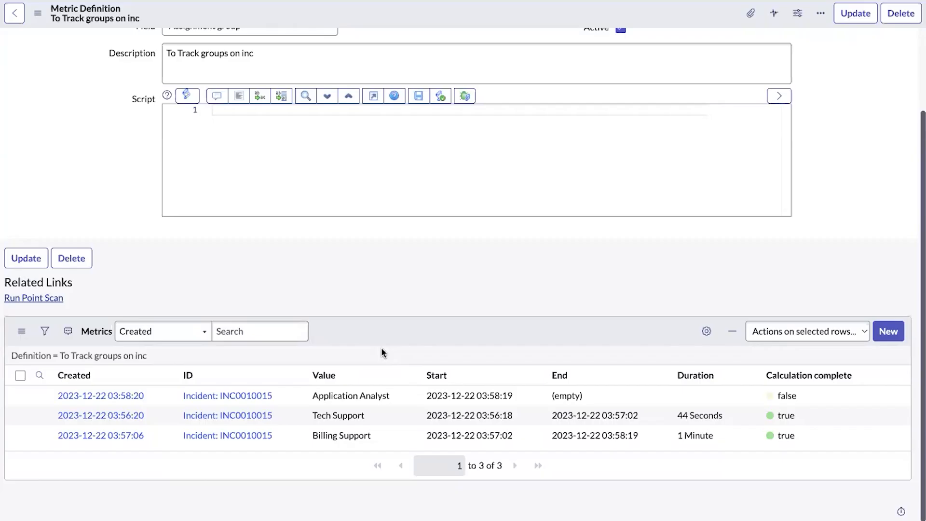
scroll(362, 335, up, 3)
scroll(364, 335, down, 3)
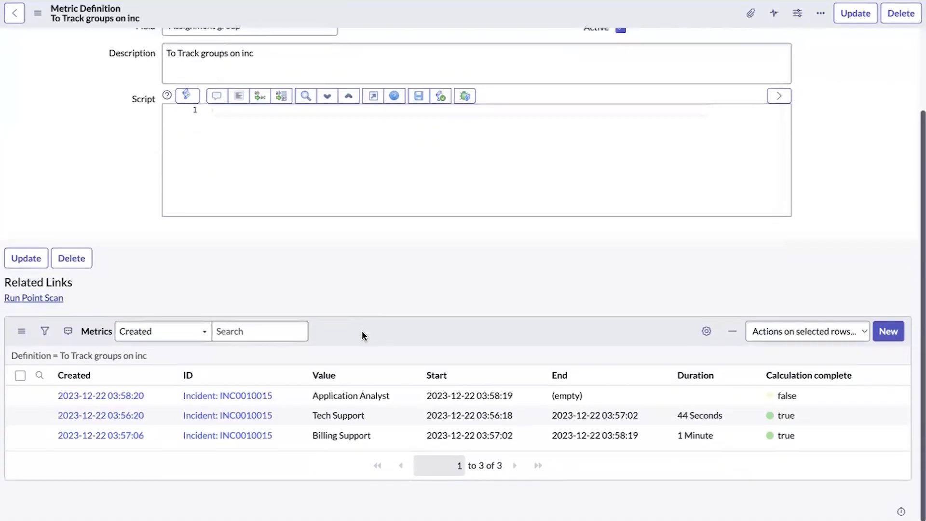
right_click(77, 358)
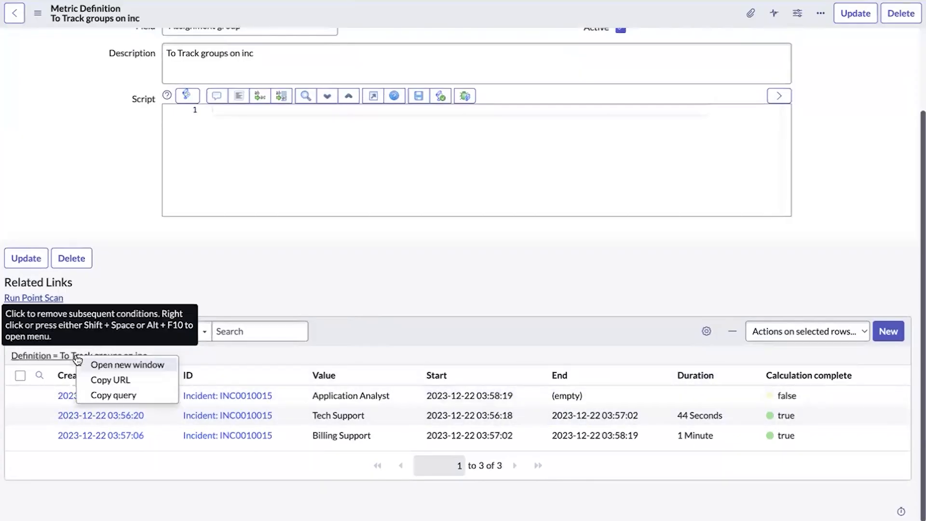
click(107, 364)
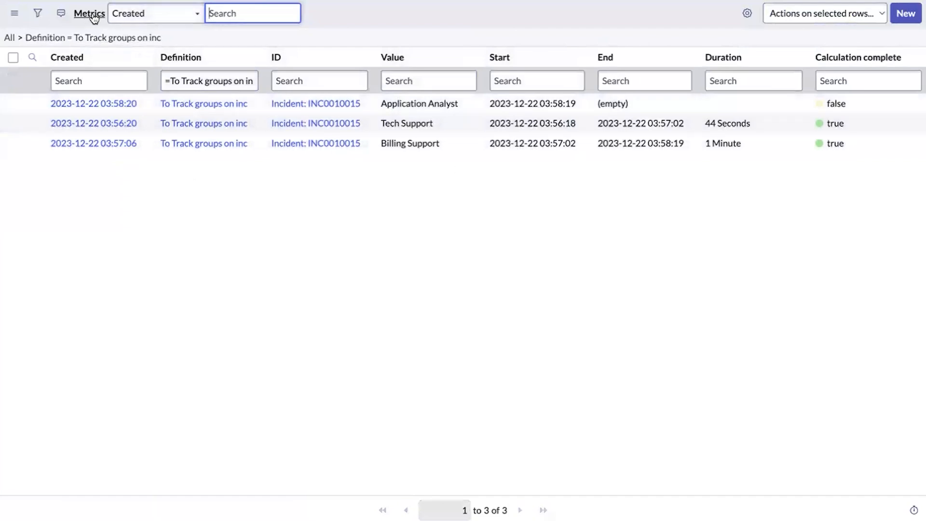
Step: List all incidents in a new tab from the application navigator and open incident INC0010014
click(408, 0)
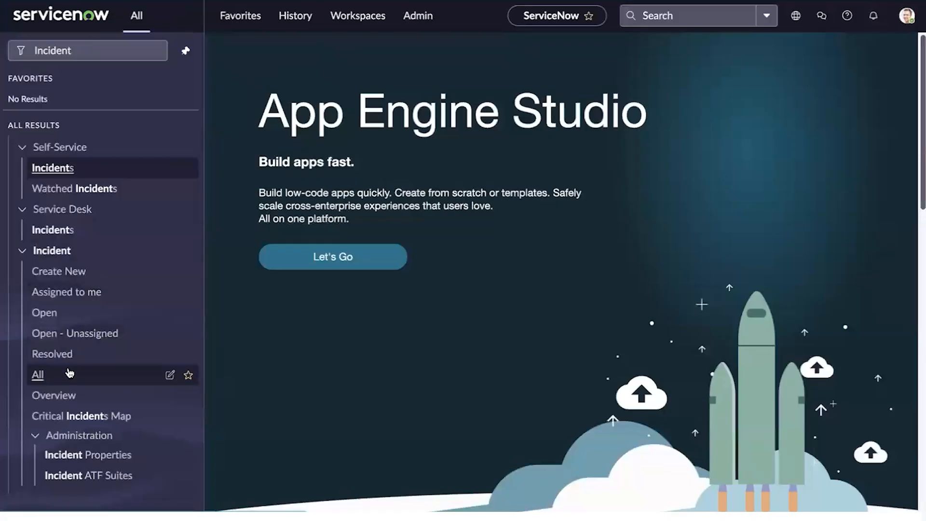
super+click(70, 374)
key(ctrl+Tab)
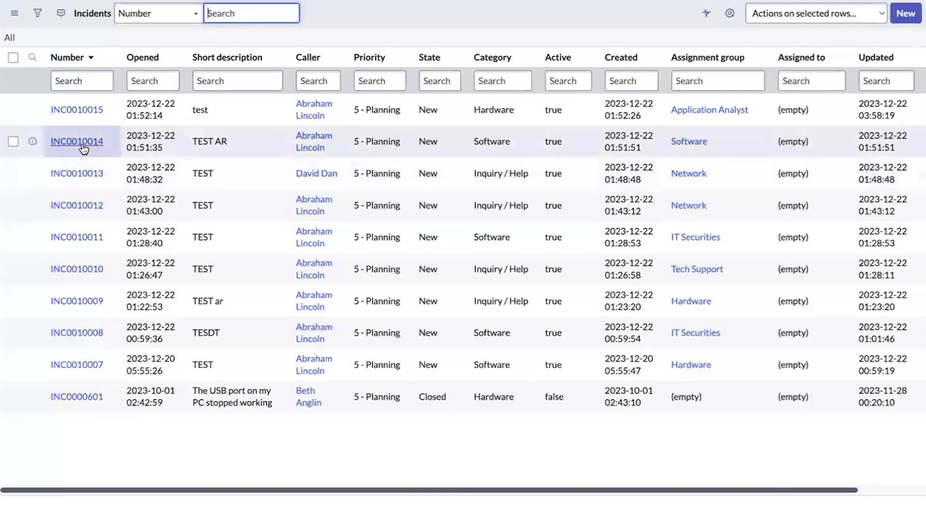
click(82, 142)
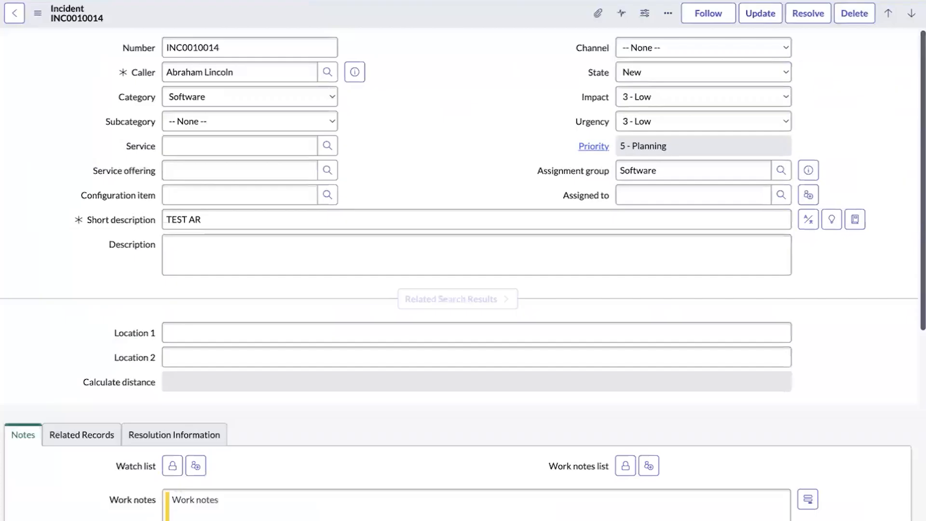
Step: Change incident INC0010014's assignment group to Hardware, searching the groups for "hardware", and save the incident
click(781, 171)
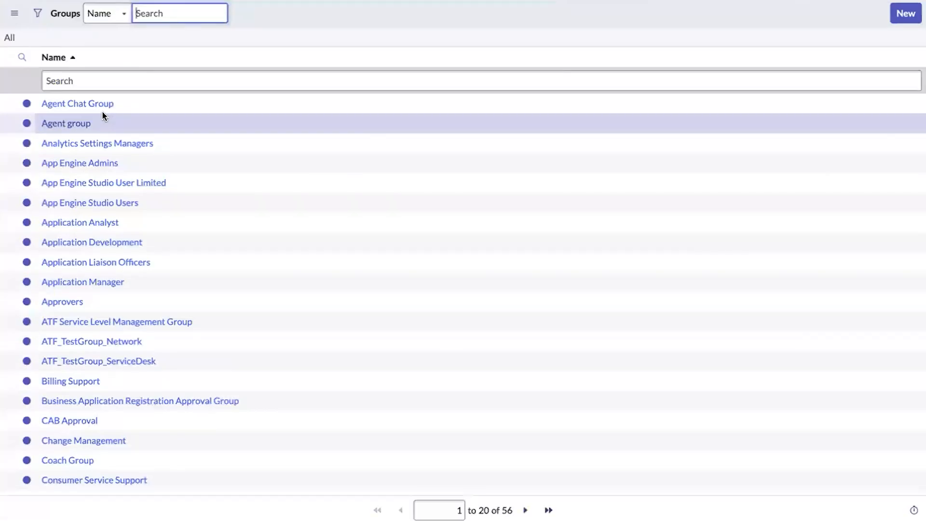
click(87, 80)
text(hardware)
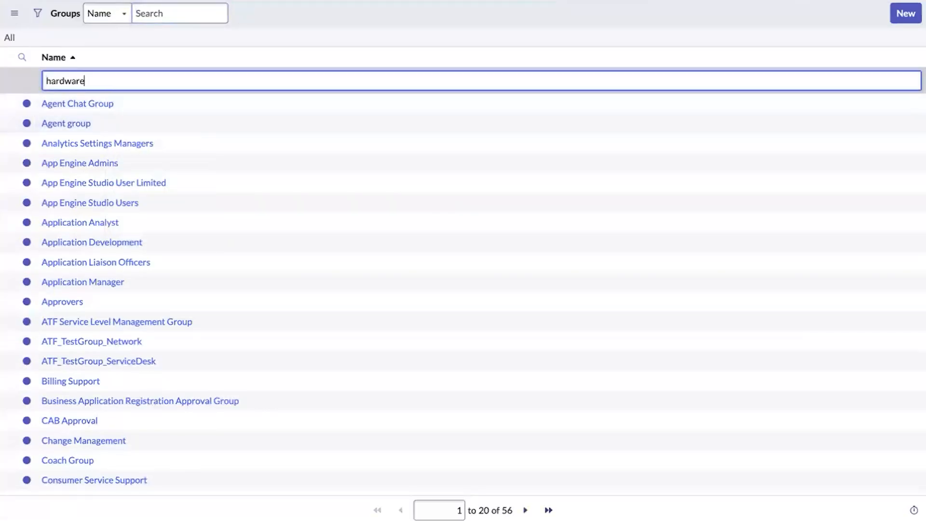
key(Return)
click(59, 107)
right_click(356, 18)
click(358, 18)
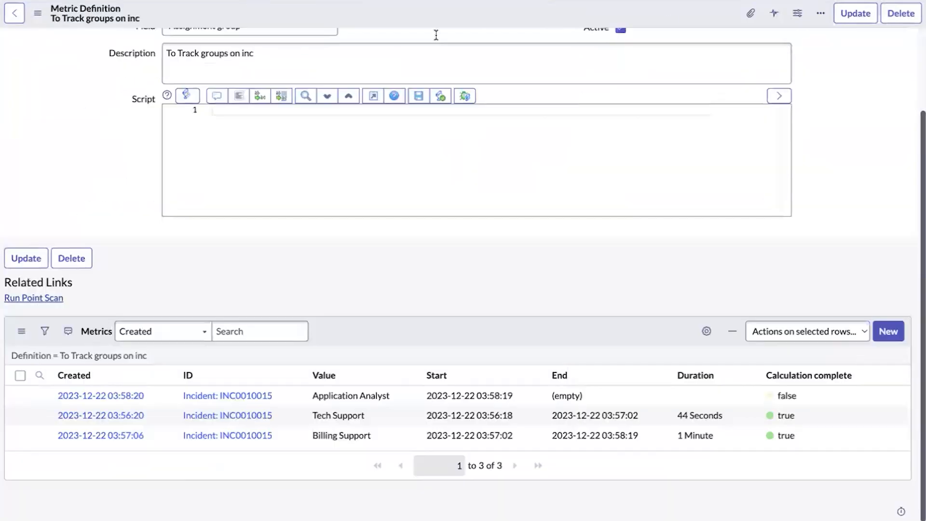
Step: Refresh the metric definition's Metrics list and examine the entry for incident INC0010014 against the definition's settings
click(98, 358)
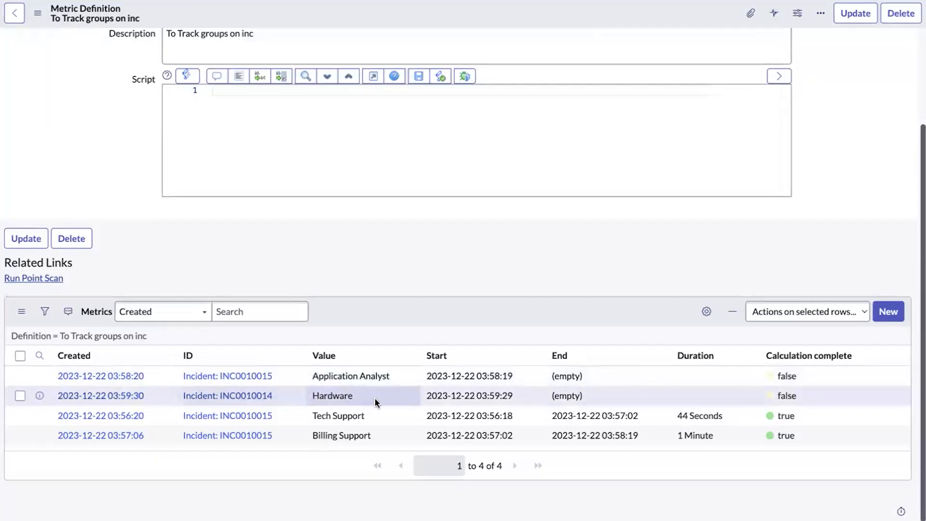
scroll(376, 401, up, 2)
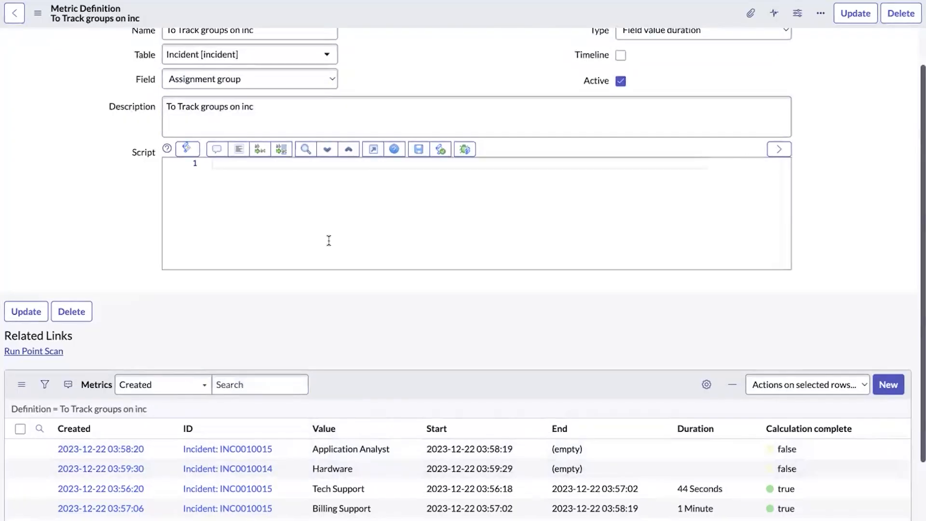
scroll(455, 357, down, 2)
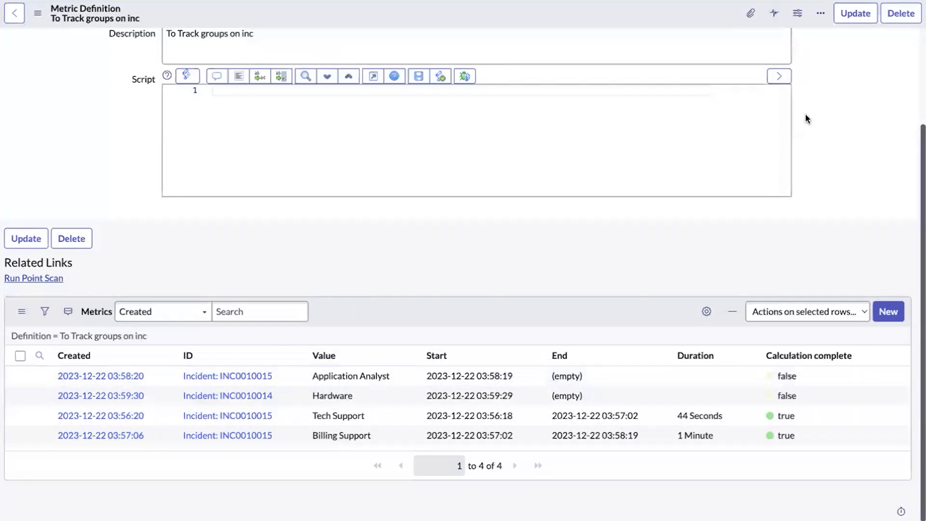
scroll(784, 94, up, 3)
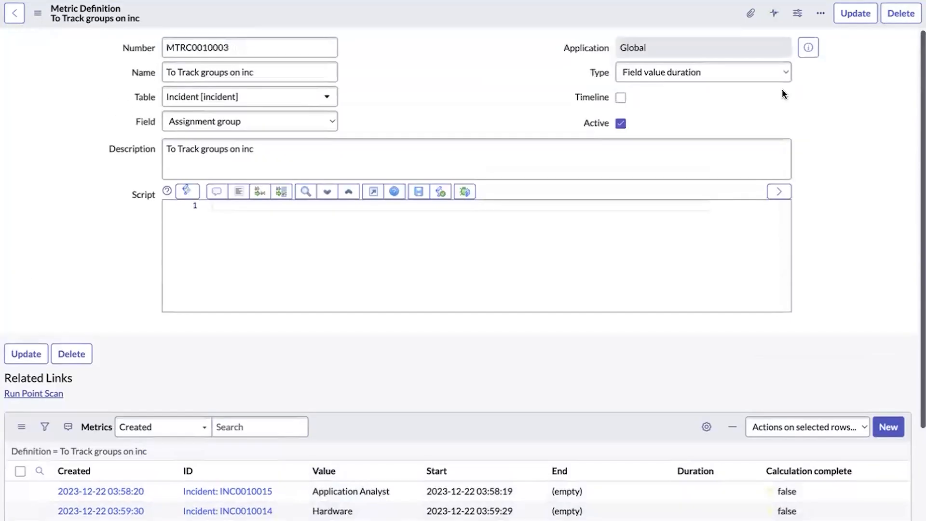
Step: Set the metric definition's type to Script calculation and place the cursor in its script editor
click(668, 74)
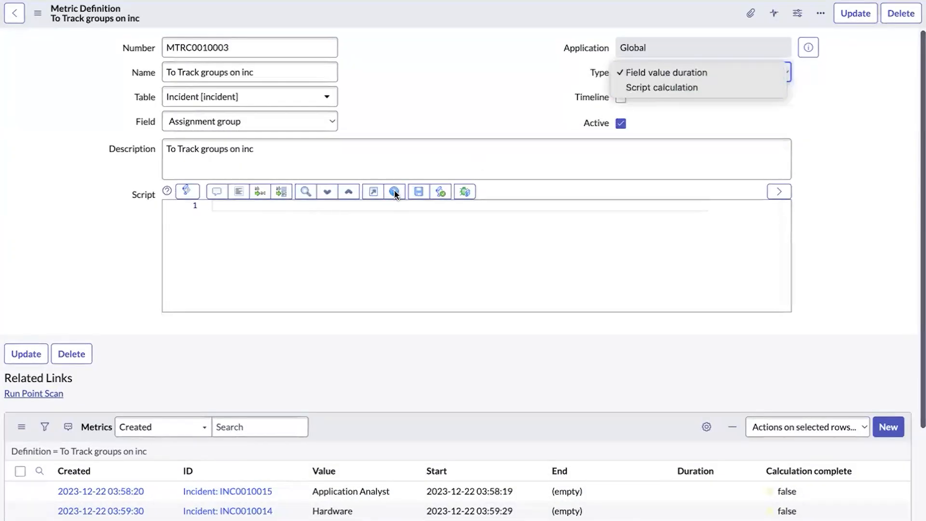
click(687, 88)
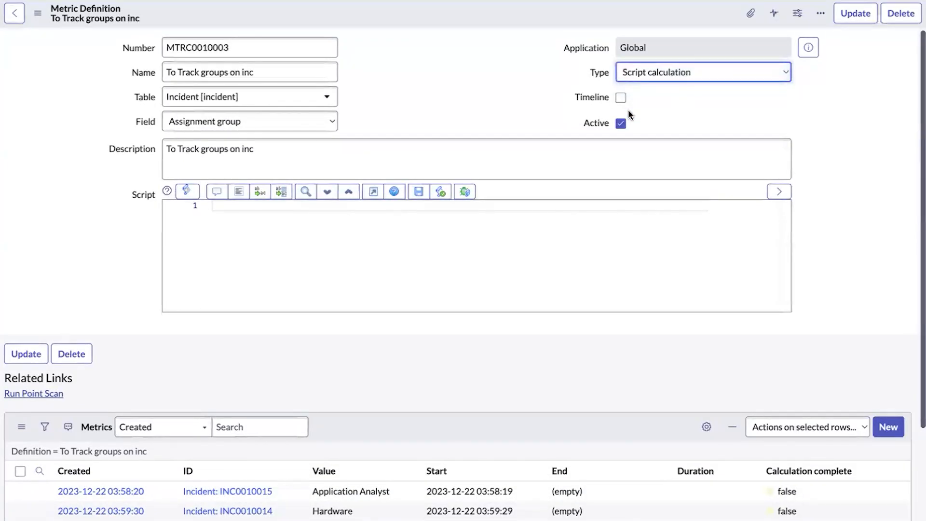
click(255, 213)
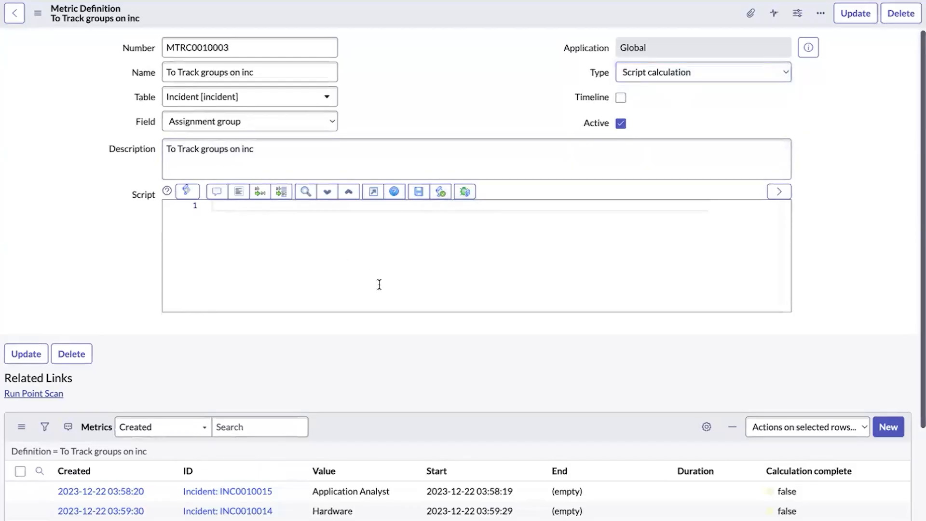